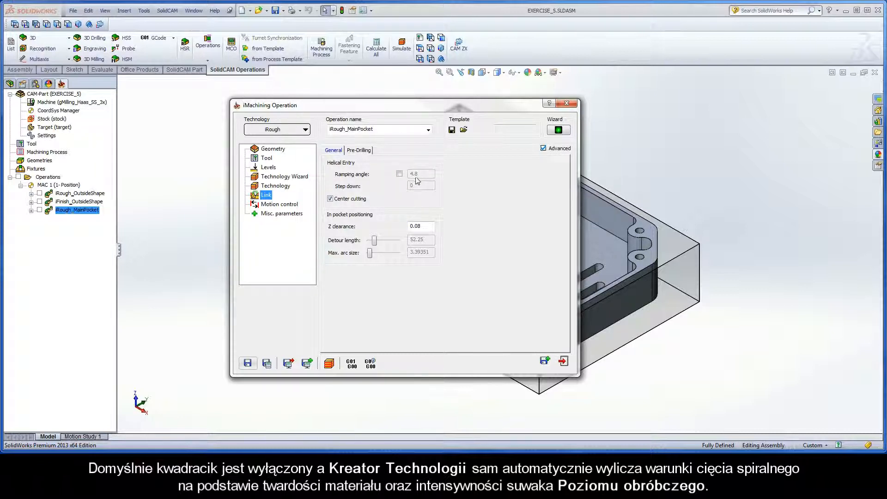
# Set the machining level of the iRough_MainPocket operation to 1 in the Technology Wizard and save and calculate the operation.
pyautogui.click(283, 178)
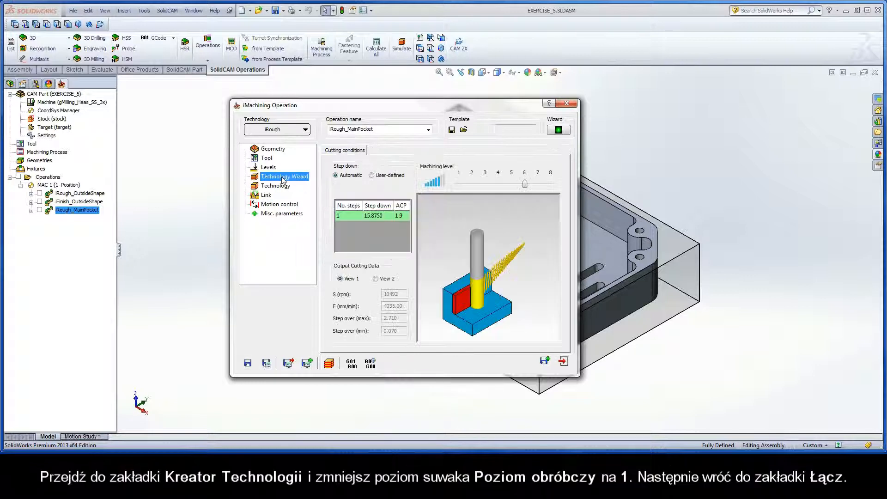
pyautogui.moveTo(526, 184); pyautogui.dragTo(459, 185)
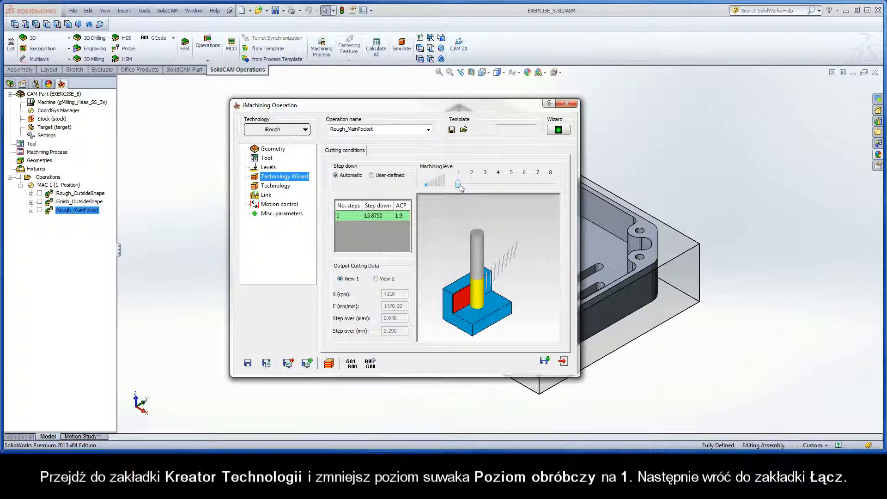
pyautogui.click(268, 197)
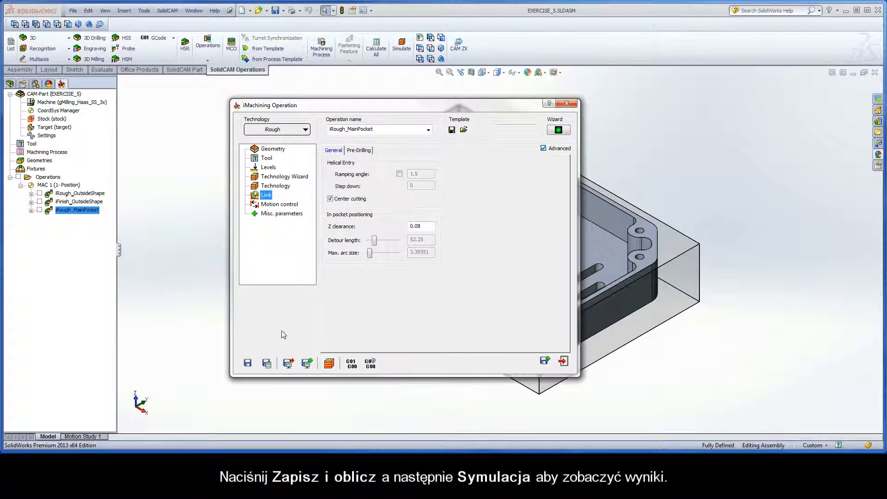
pyautogui.click(267, 363)
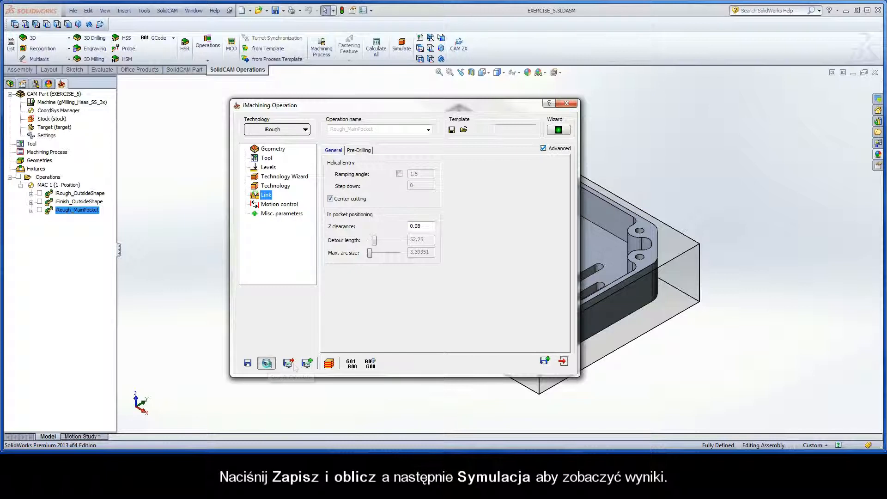
# Play the pocket roughing simulation in Host CAD mode, raise its speed to maximum, and exit back to the operation.
pyautogui.click(330, 364)
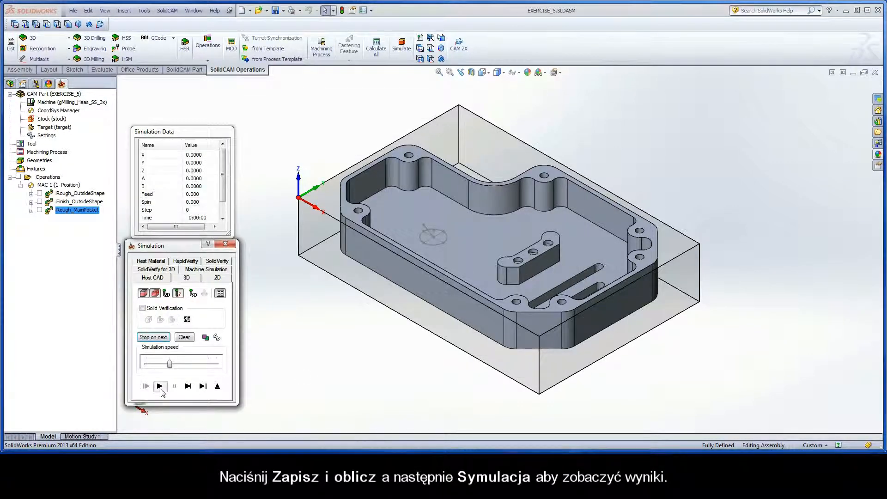
pyautogui.click(160, 387)
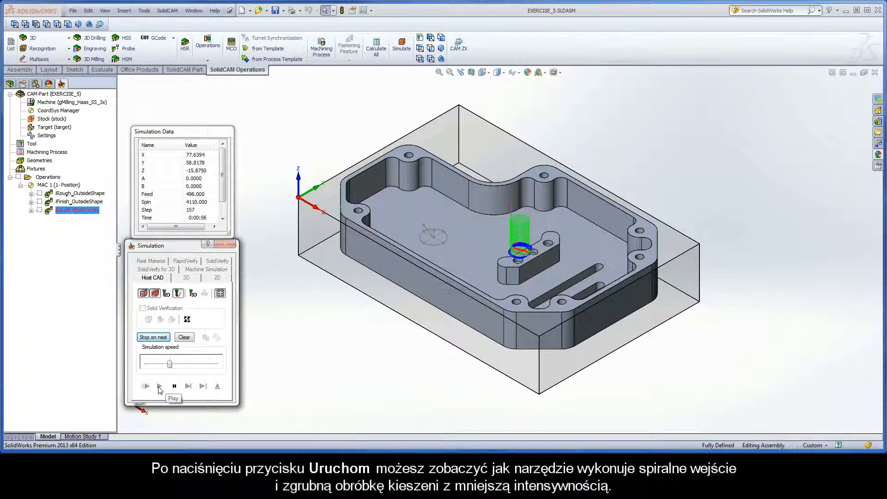
pyautogui.moveTo(170, 366); pyautogui.dragTo(217, 367)
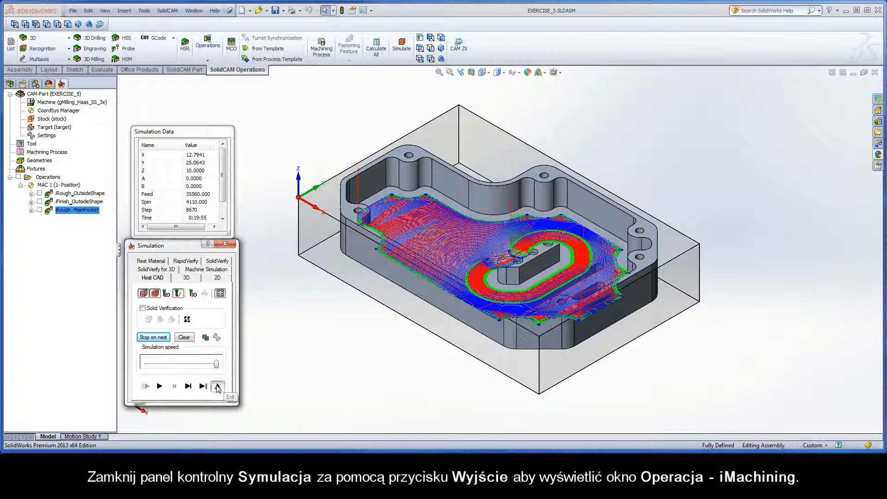
pyautogui.click(217, 387)
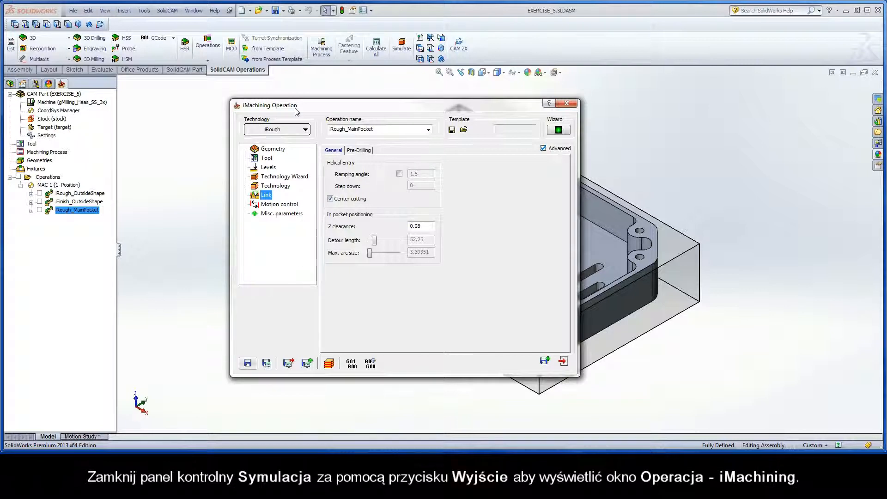
# Set the machining level of the pocket roughing operation to 8 and save and calculate it.
pyautogui.click(281, 178)
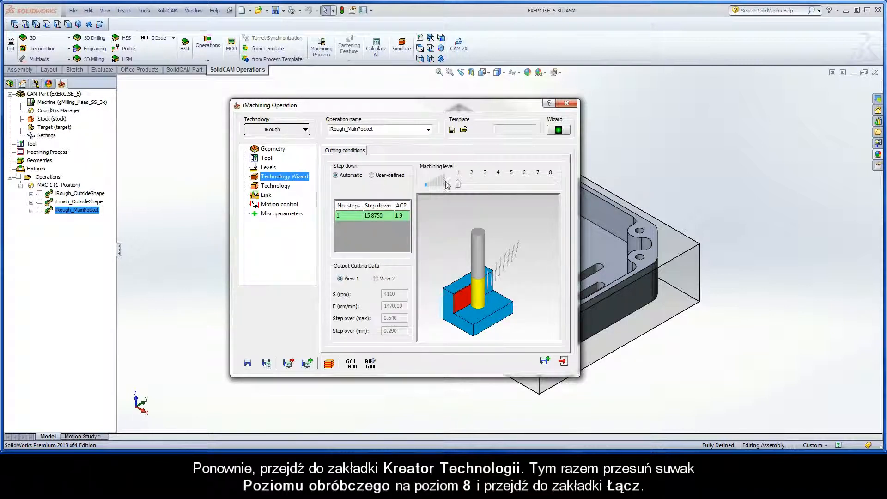
pyautogui.moveTo(465, 186); pyautogui.dragTo(549, 185)
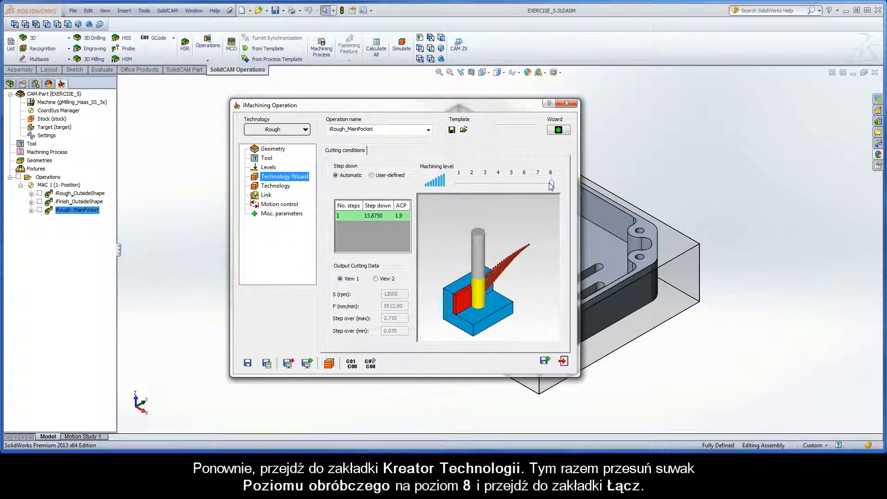
pyautogui.click(268, 196)
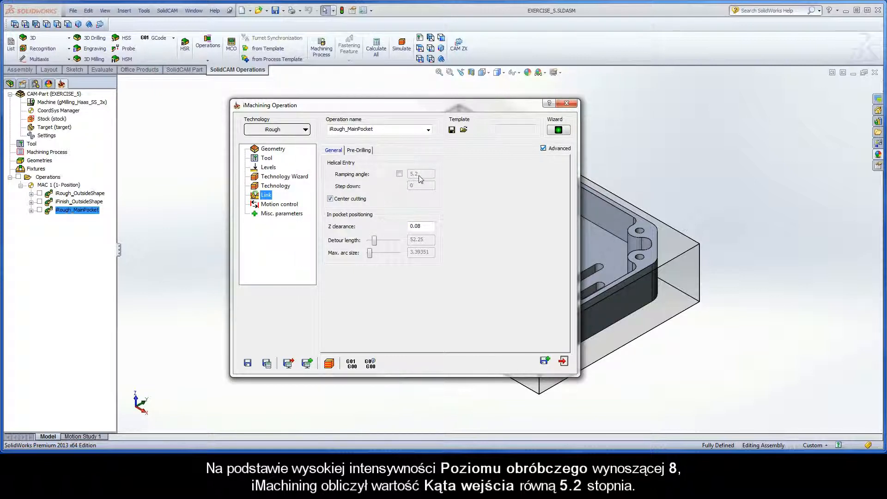
pyautogui.click(266, 364)
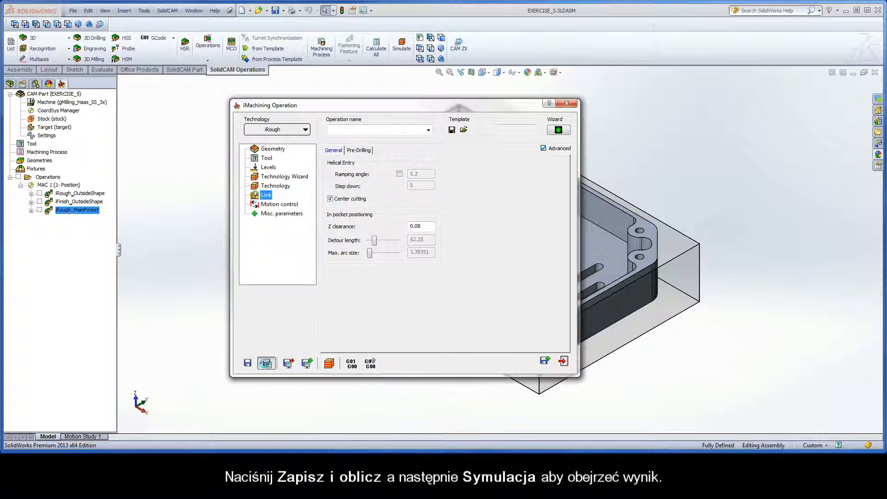
# Simulate the recalculated pocket roughing at reduced speed, raise the speed to maximum to finish, and exit the simulation.
pyautogui.click(329, 365)
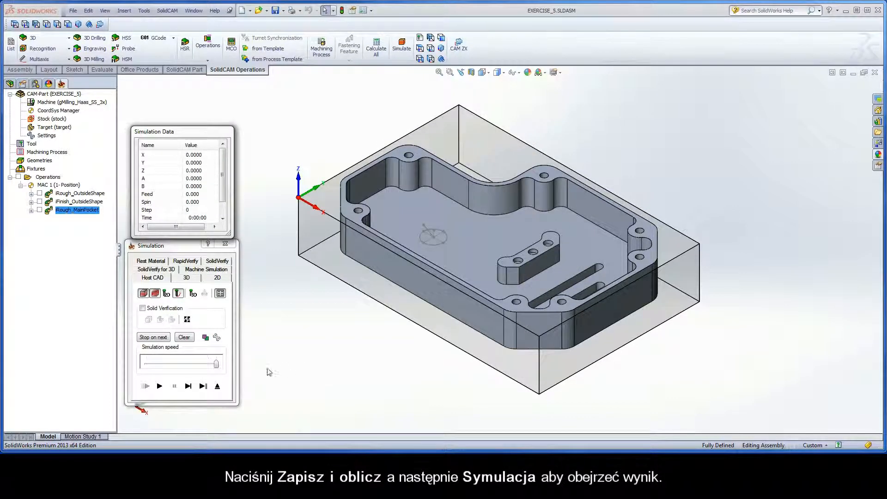
pyautogui.moveTo(216, 364); pyautogui.dragTo(169, 365)
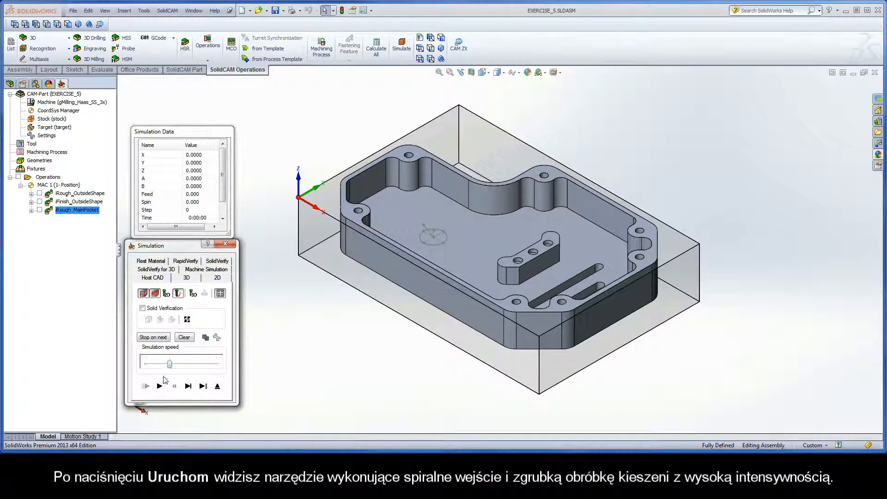
pyautogui.click(160, 387)
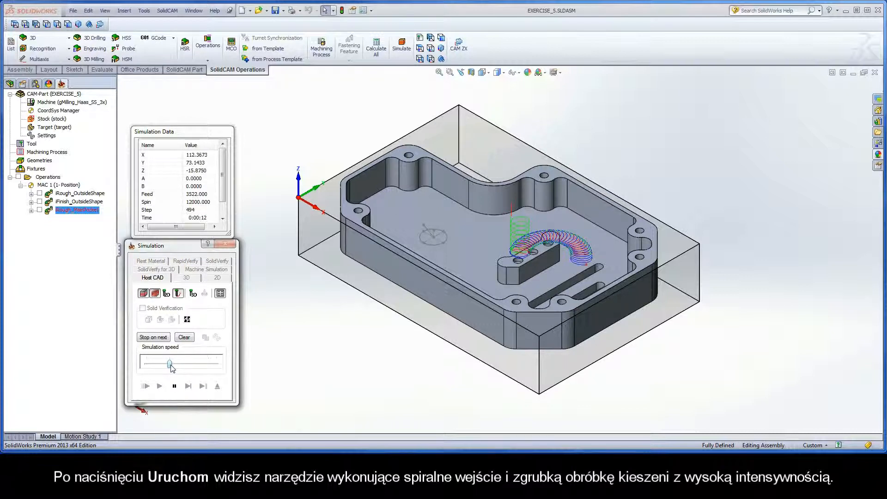
pyautogui.moveTo(170, 364); pyautogui.dragTo(216, 365)
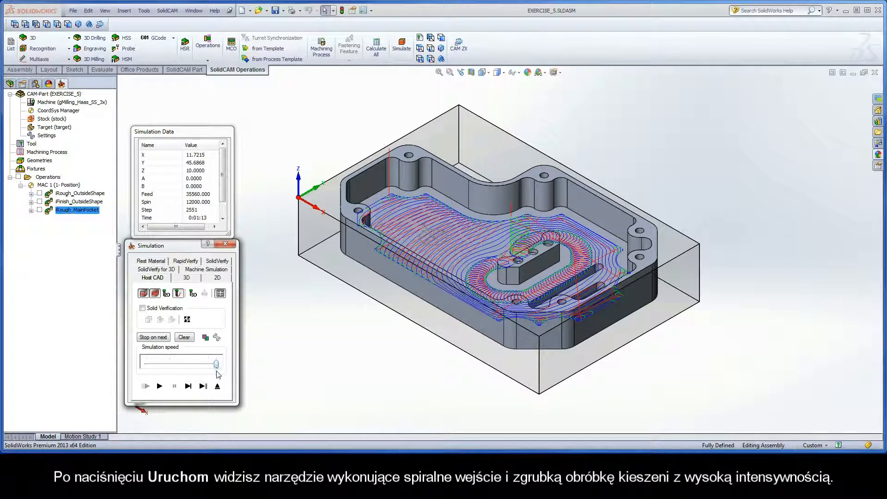
pyautogui.click(216, 387)
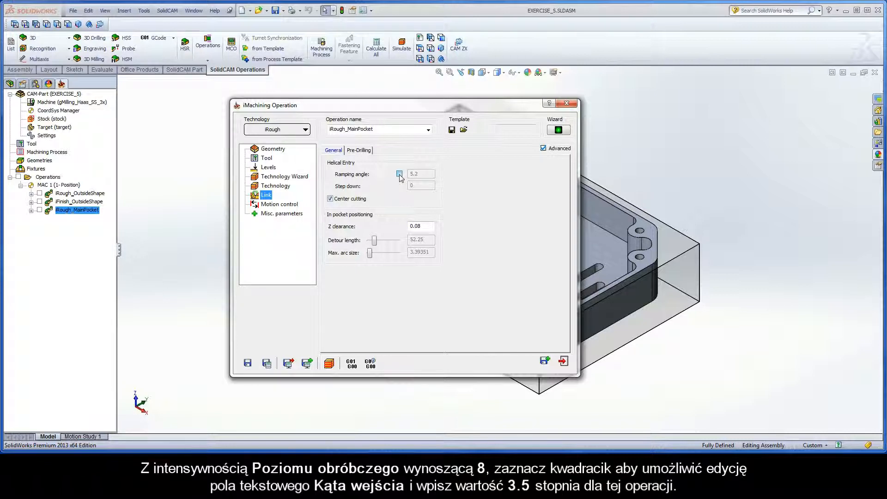
# Override the helical entry ramping angle with 3.5 degrees and save and calculate the operation.
pyautogui.click(399, 174)
pyautogui.click(421, 174)
pyautogui.moveTo(421, 174); pyautogui.dragTo(409, 176)
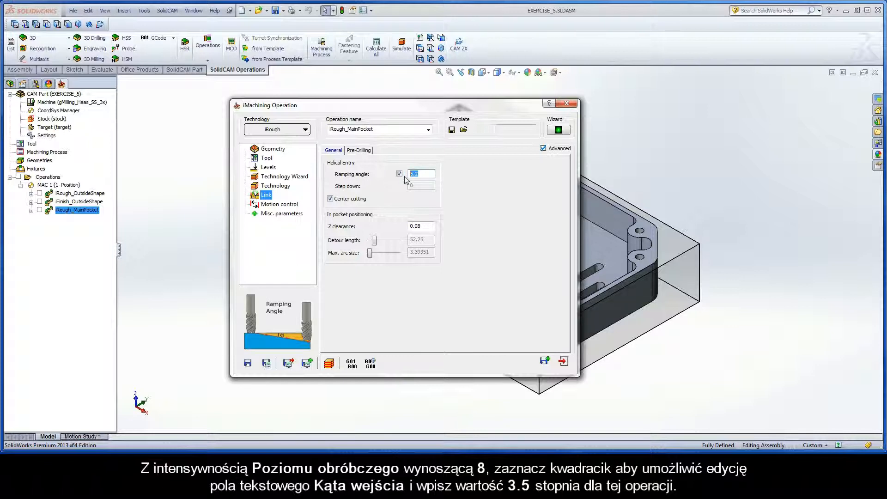
pyautogui.write('3.5')
pyautogui.click(267, 364)
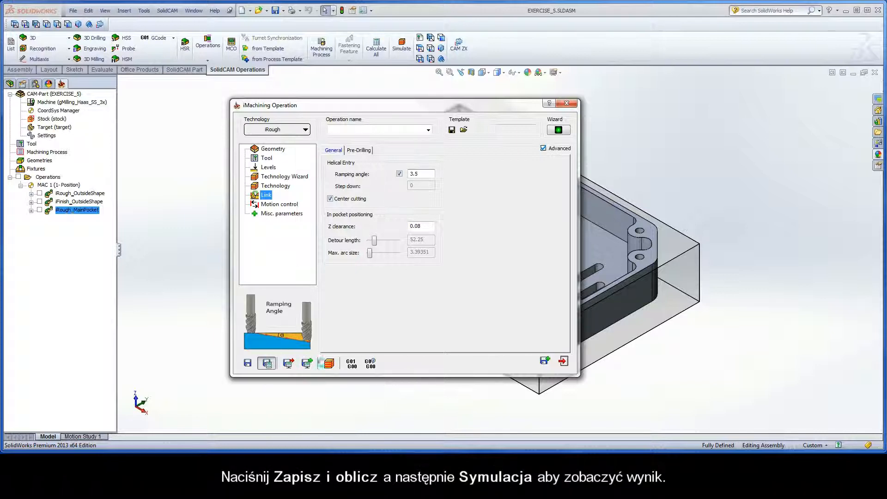
# Simulate the helical entry with the custom ramping angle at reduced speed, finish at maximum speed, and exit the simulation.
pyautogui.click(329, 364)
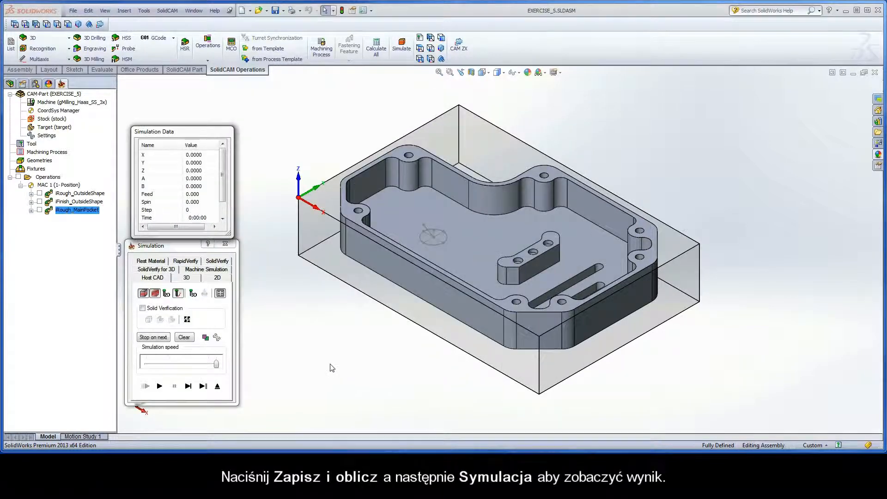
pyautogui.moveTo(217, 364); pyautogui.dragTo(169, 365)
pyautogui.click(160, 386)
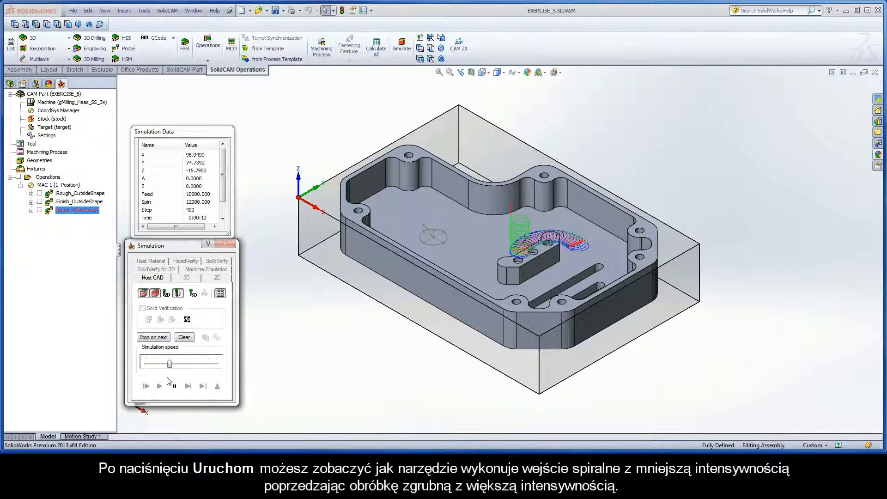
pyautogui.moveTo(171, 367); pyautogui.dragTo(217, 366)
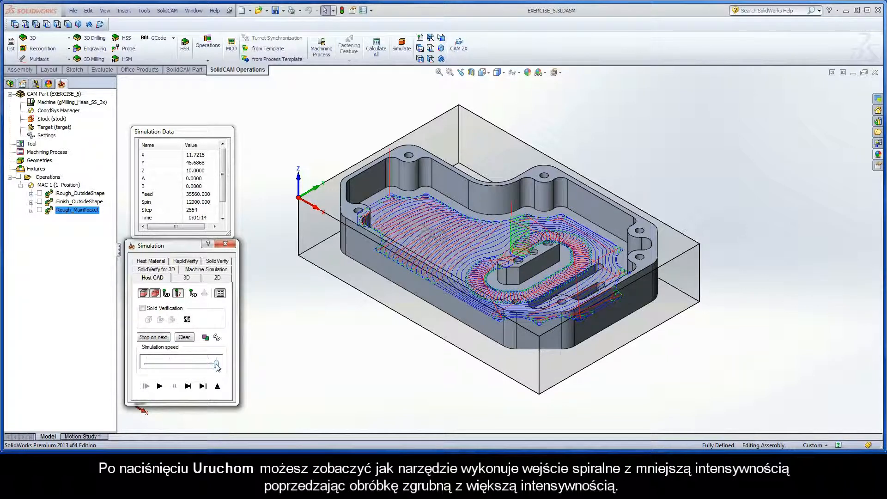
pyautogui.click(217, 387)
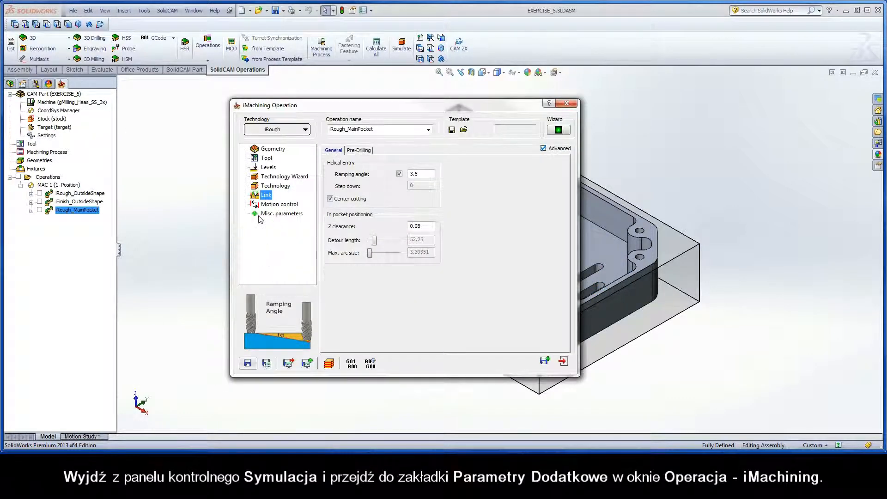
# Enable classic helical cutting conditions in the operation's miscellaneous parameters and in the iMachining part settings.
pyautogui.click(300, 216)
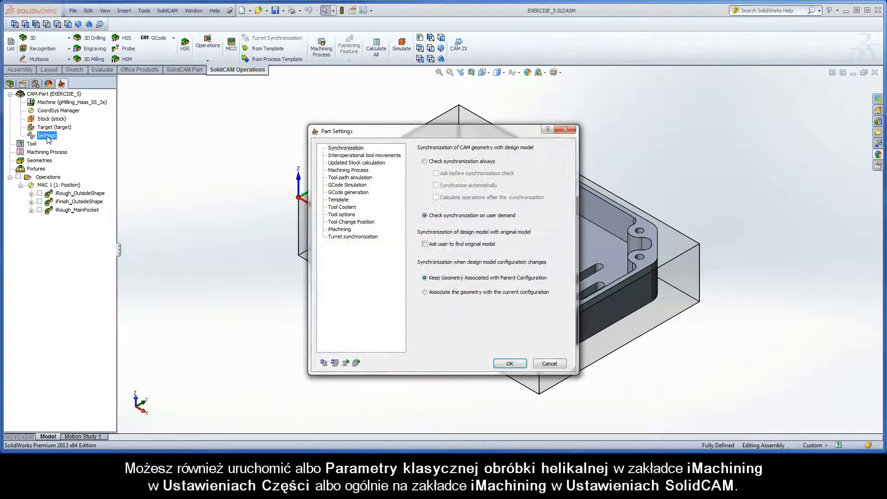
pyautogui.click(340, 230)
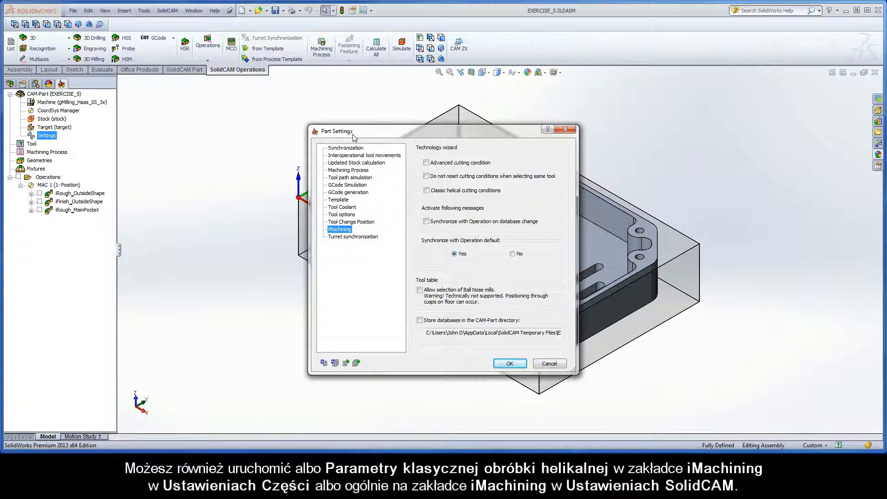
pyautogui.click(426, 191)
pyautogui.click(510, 364)
# Enable classic helical cutting conditions for iMachining in the general SolidCAM settings and accept the change.
pyautogui.click(168, 10)
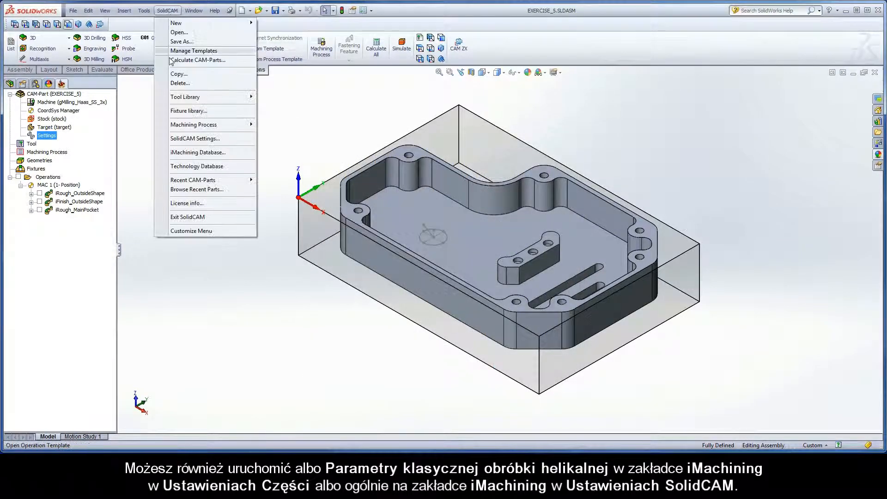
pyautogui.click(185, 138)
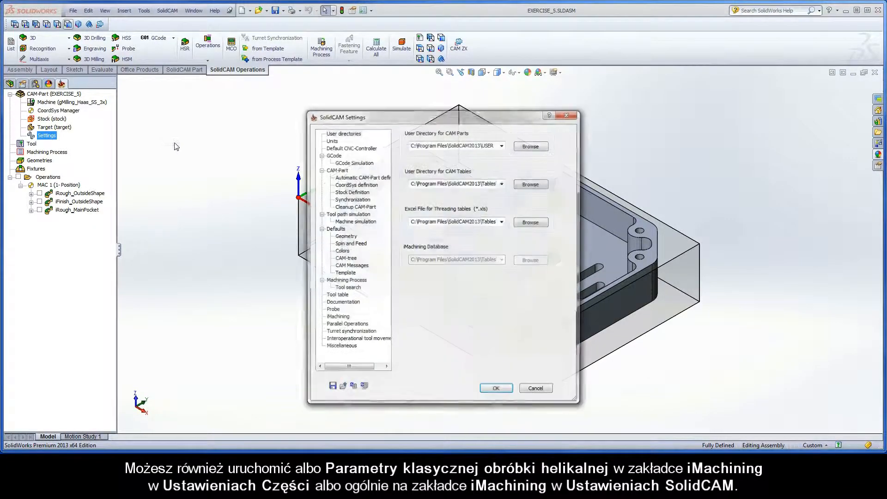
pyautogui.click(337, 317)
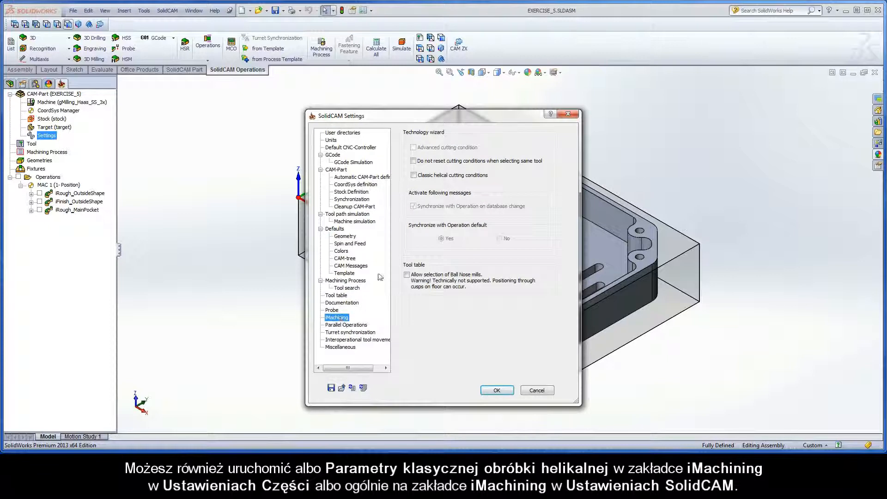
pyautogui.click(413, 175)
pyautogui.click(497, 390)
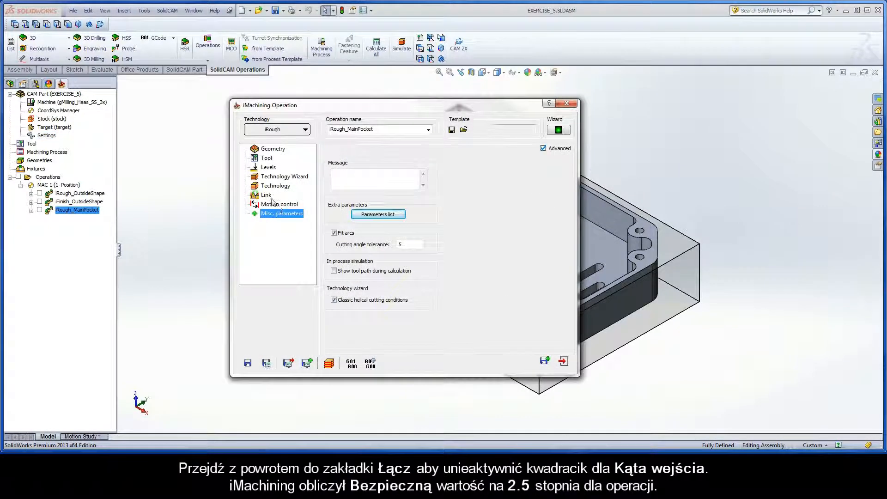
# Turn off the custom ramping angle for the helical entry and set the machining level to 6.
pyautogui.click(267, 195)
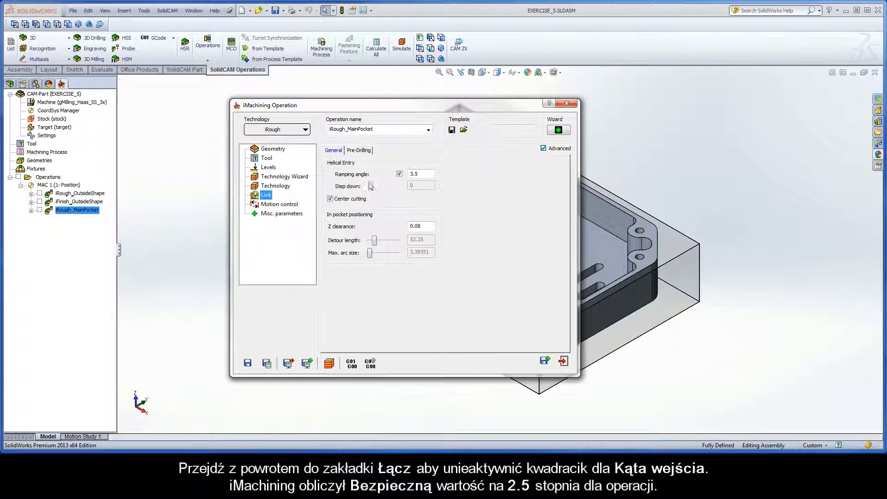
pyautogui.click(400, 174)
pyautogui.click(284, 177)
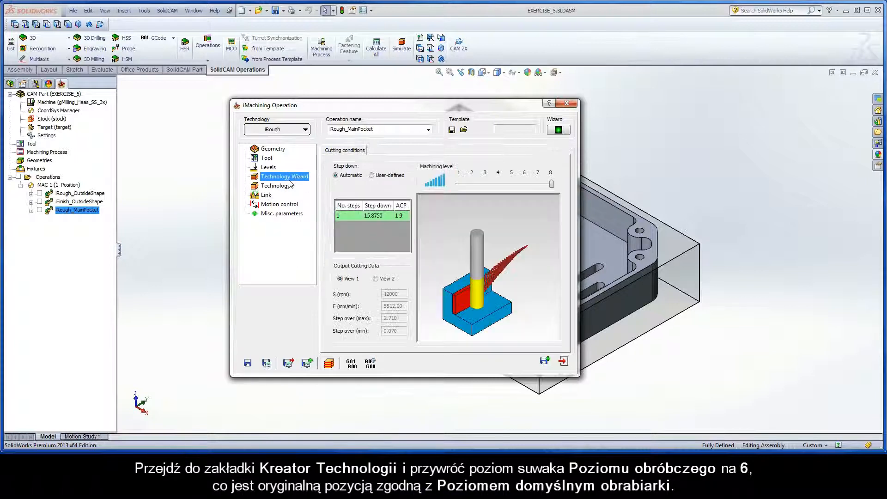
pyautogui.moveTo(552, 185); pyautogui.dragTo(525, 185)
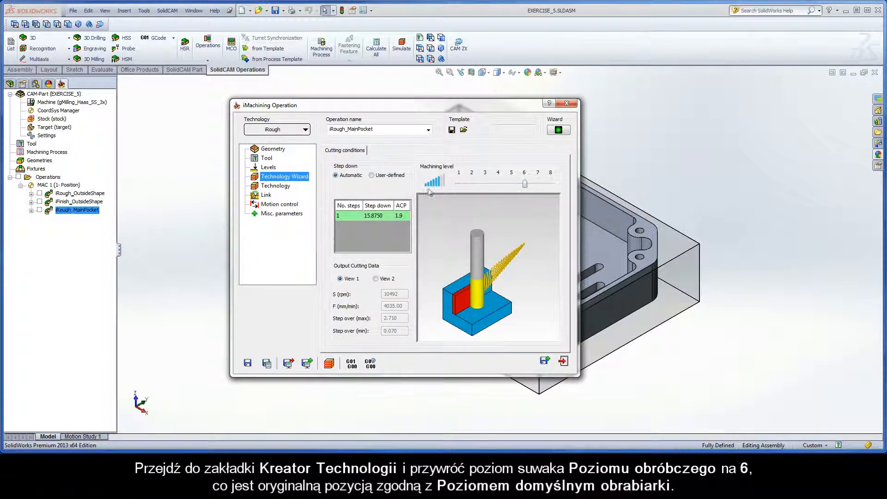
# Check the helical entry link settings, then save and calculate the pocket roughing operation and open its simulation.
pyautogui.click(267, 196)
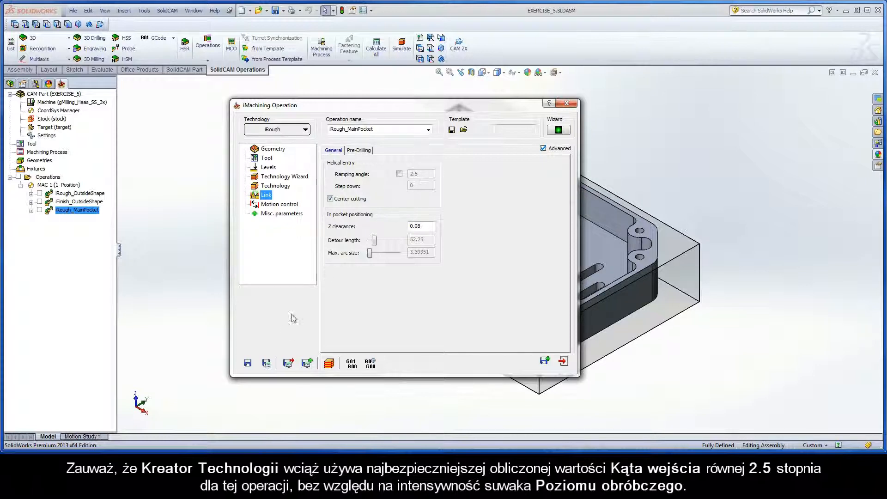
pyautogui.click(267, 363)
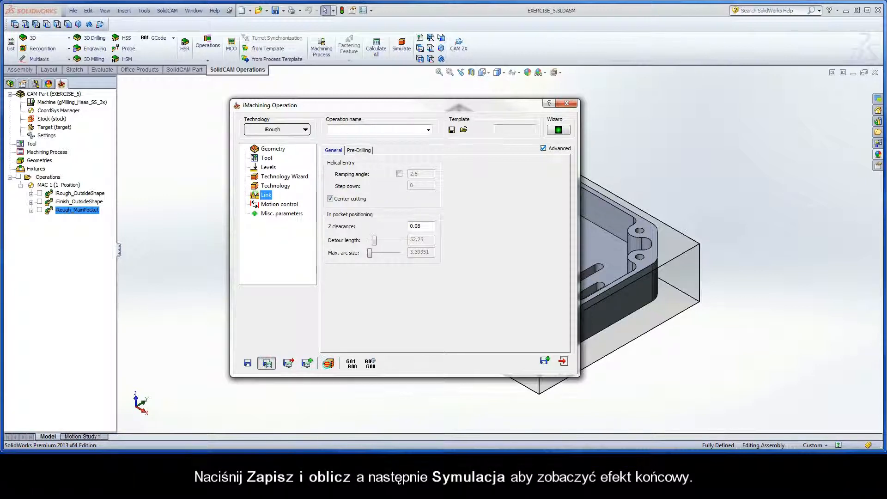
pyautogui.click(329, 365)
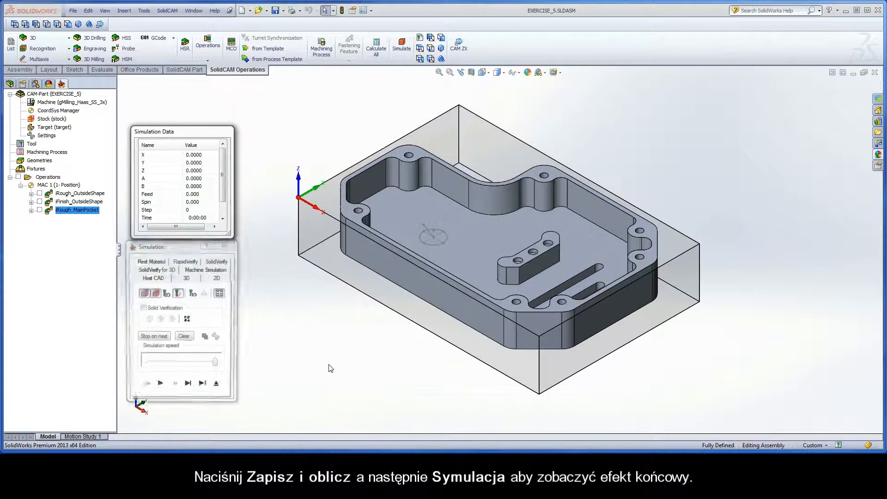
# Play the pocket roughing simulation at reduced speed through the helical entry, run the rest at high speed and exit the simulation.
pyautogui.moveTo(216, 364); pyautogui.dragTo(170, 366)
pyautogui.click(159, 386)
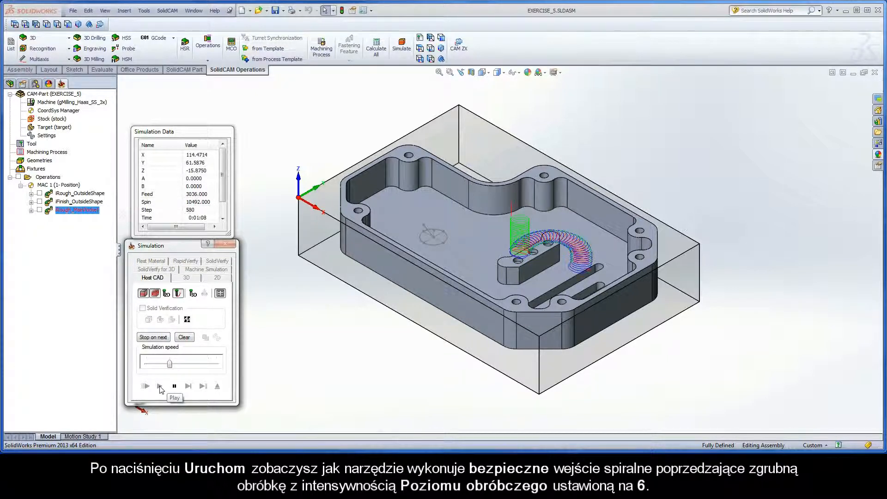
pyautogui.moveTo(168, 369); pyautogui.dragTo(215, 364)
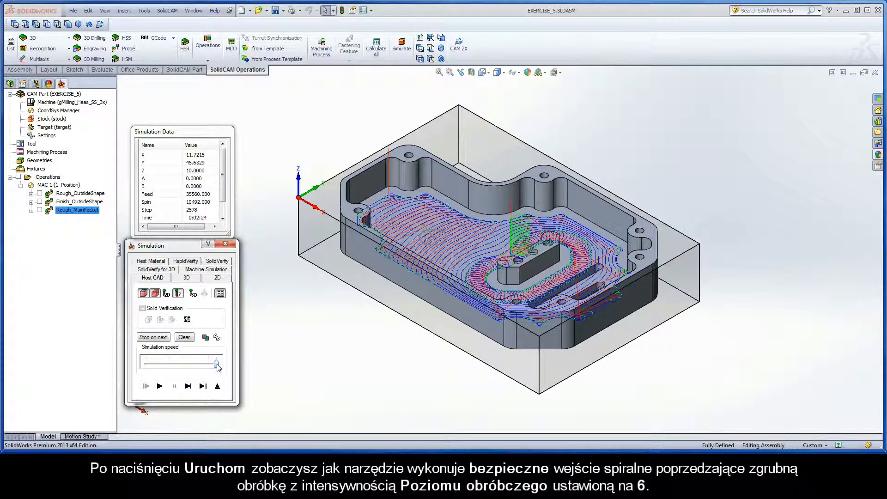
pyautogui.click(217, 386)
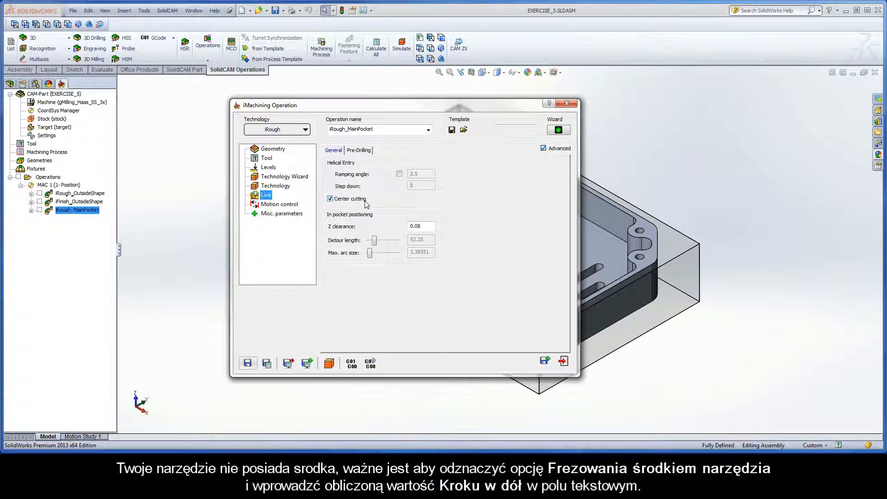
# Turn off center cutting to make the helical entry's step down editable, and turn center cutting back on.
pyautogui.click(331, 199)
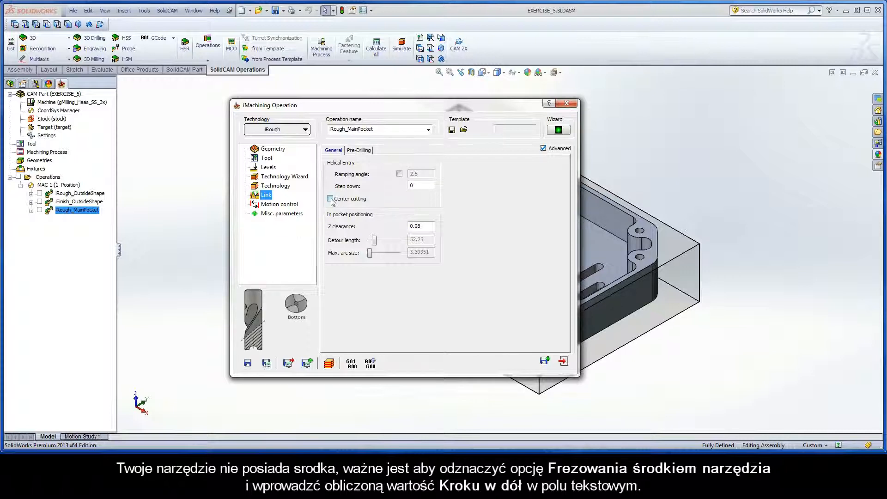
pyautogui.doubleClick(412, 185)
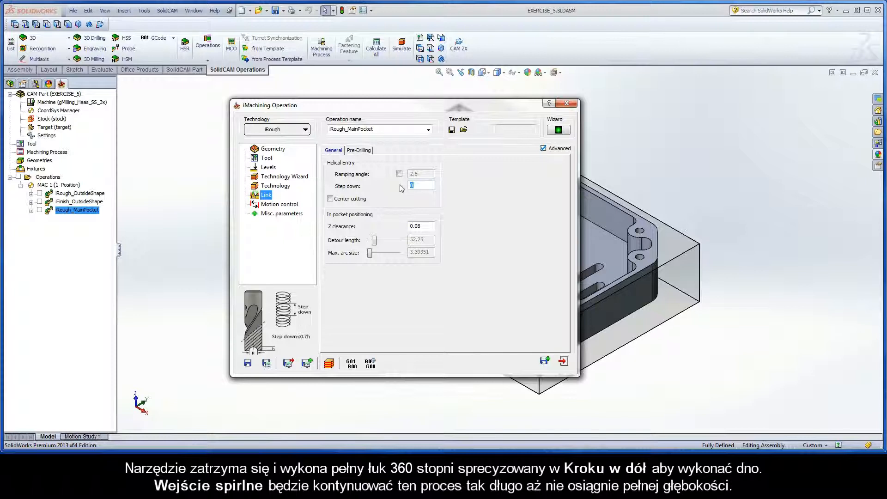
pyautogui.click(331, 200)
pyautogui.click(331, 199)
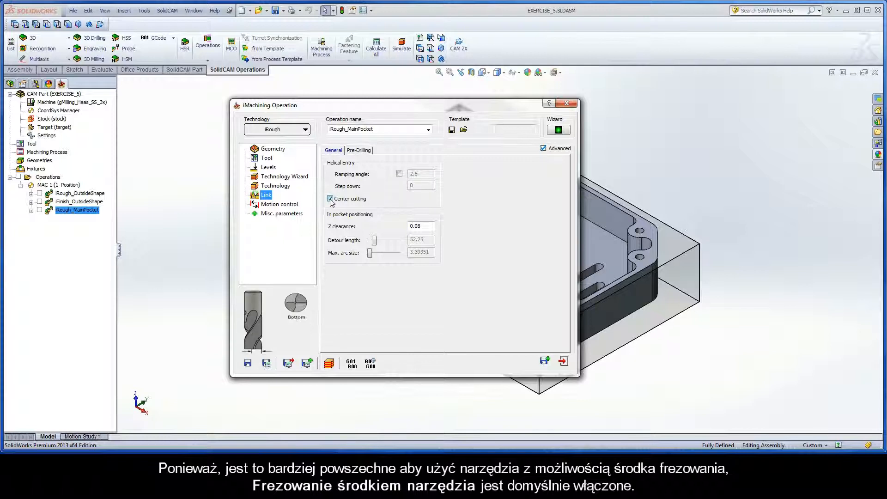